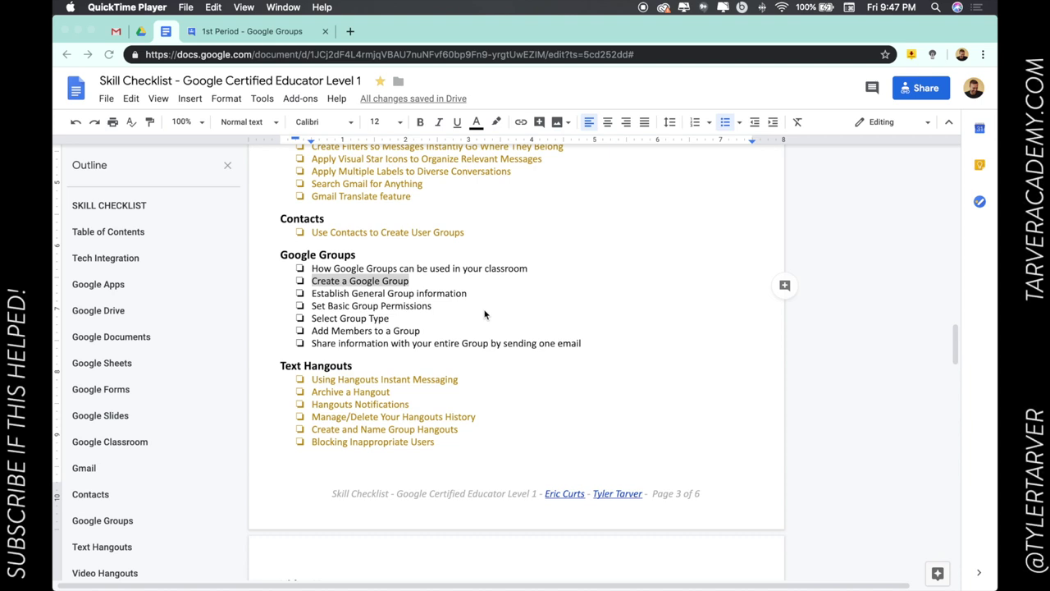
# Leave the skill checklist document and switch to the '1st Period' Google Groups tab.
pyautogui.click(340, 283)
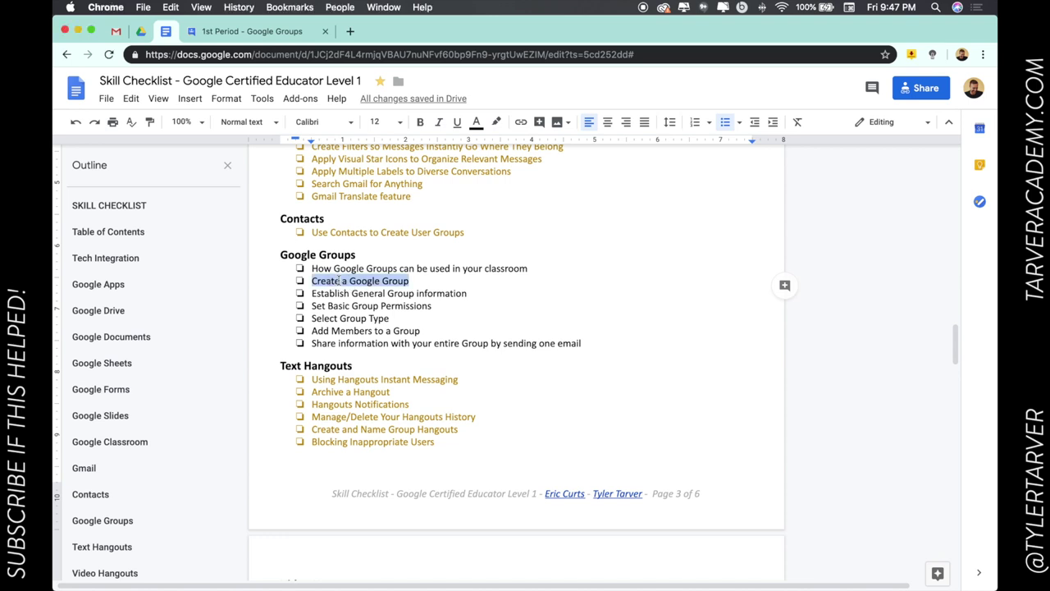
pyautogui.click(233, 32)
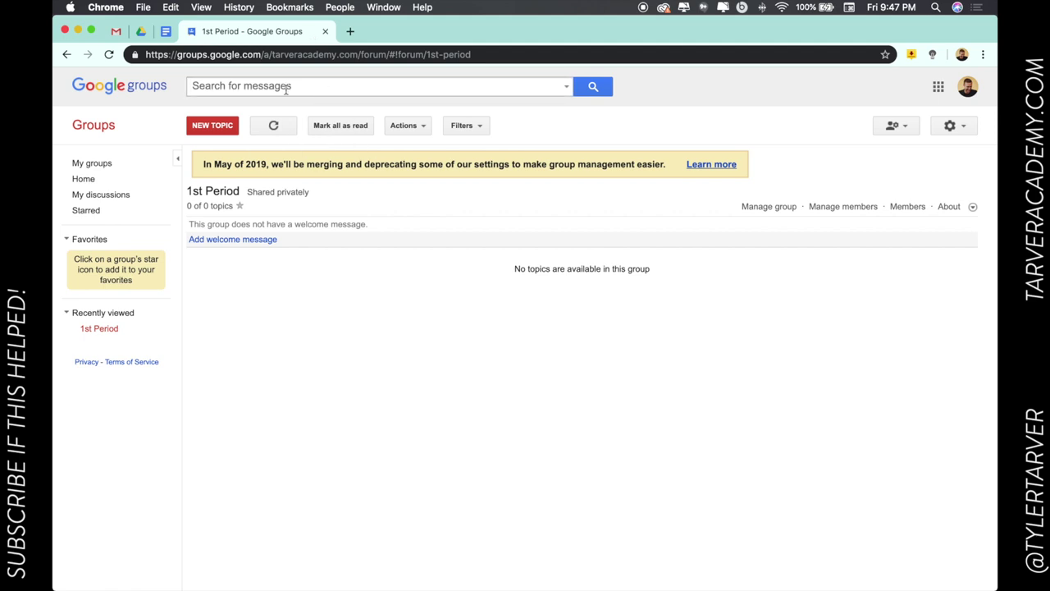
# Load the Google Groups home page by entering 'groups' in the address bar.
pyautogui.click(318, 52)
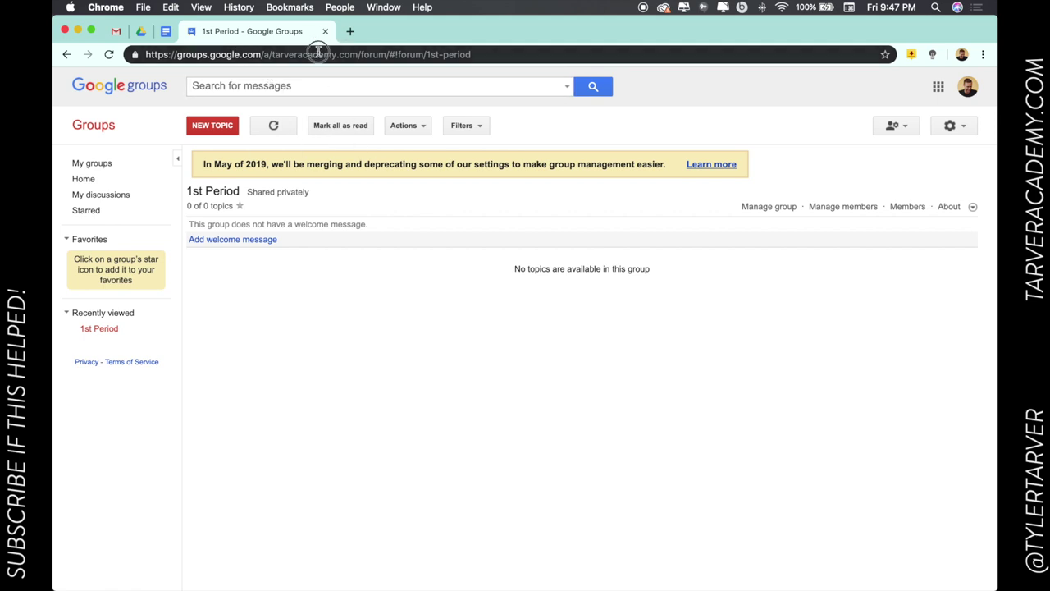
pyautogui.write('groups')
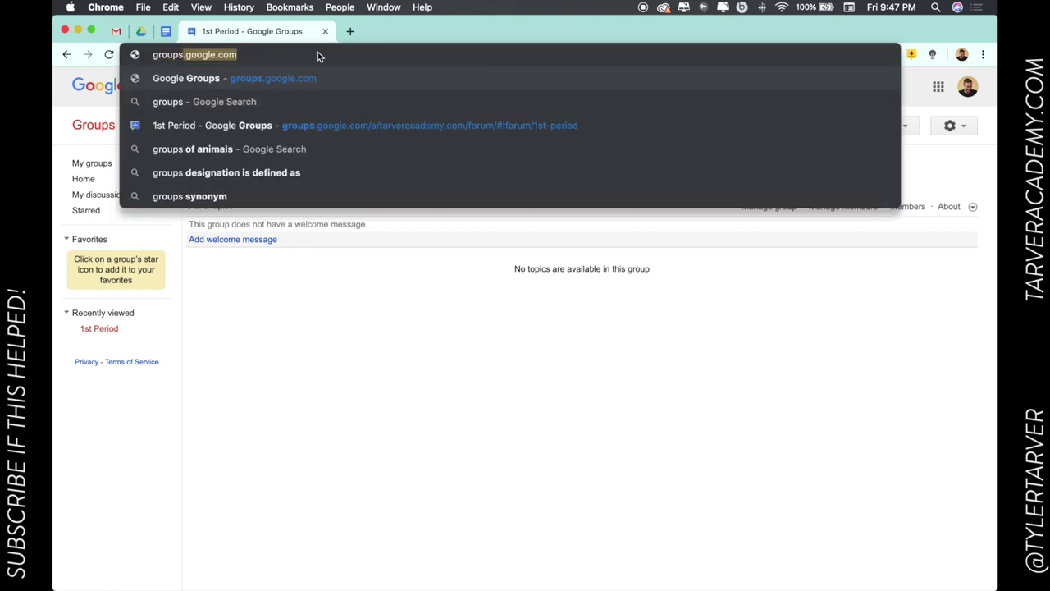
pyautogui.press('Return')
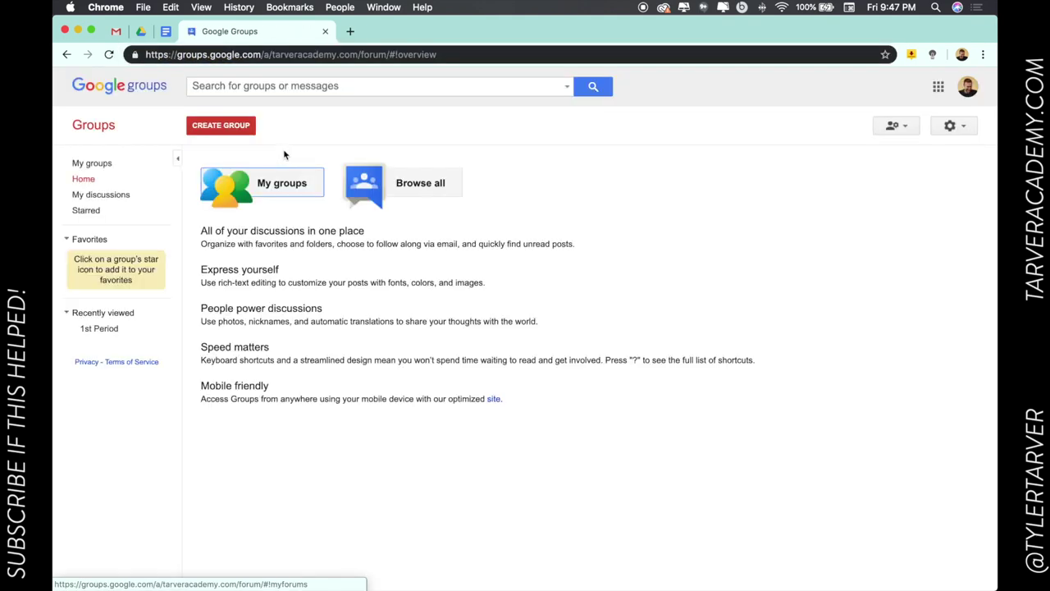
# Start a new group named '2nd Period' and shorten its email address to '2nd'.
pyautogui.click(228, 132)
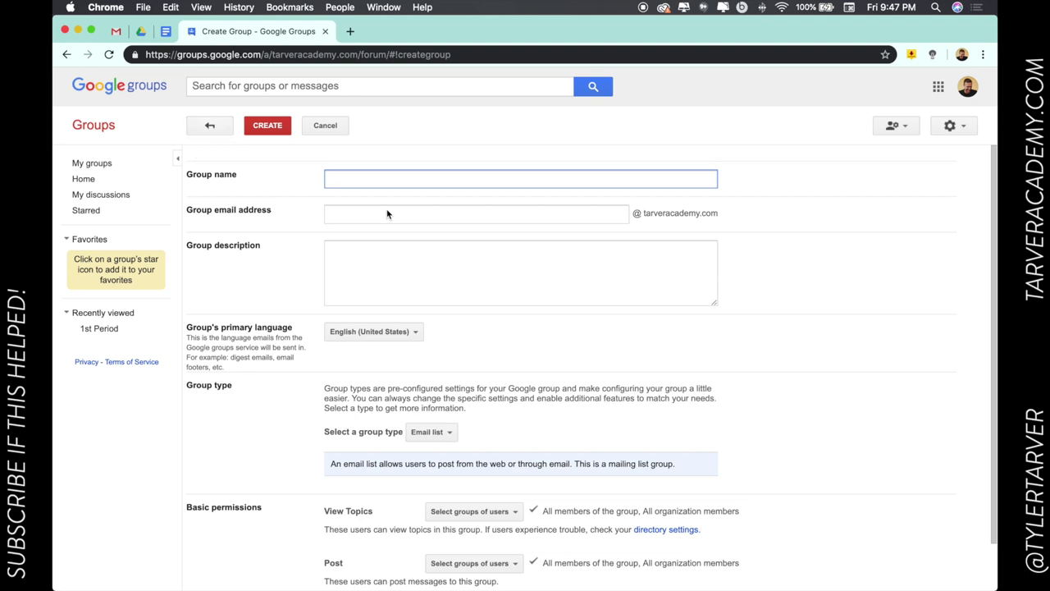
pyautogui.write('2nd Period')
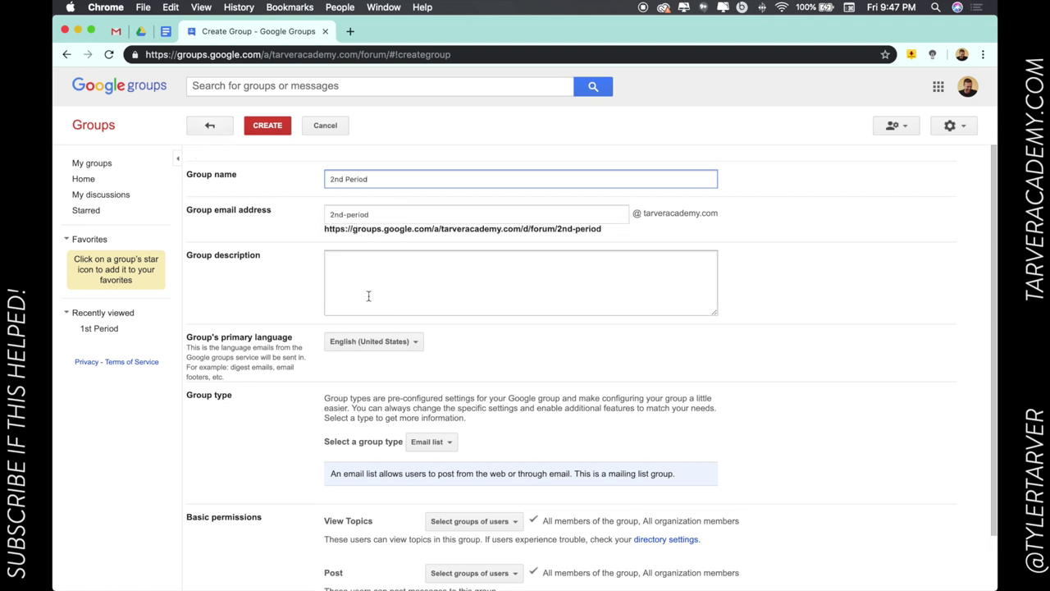
pyautogui.click(353, 215)
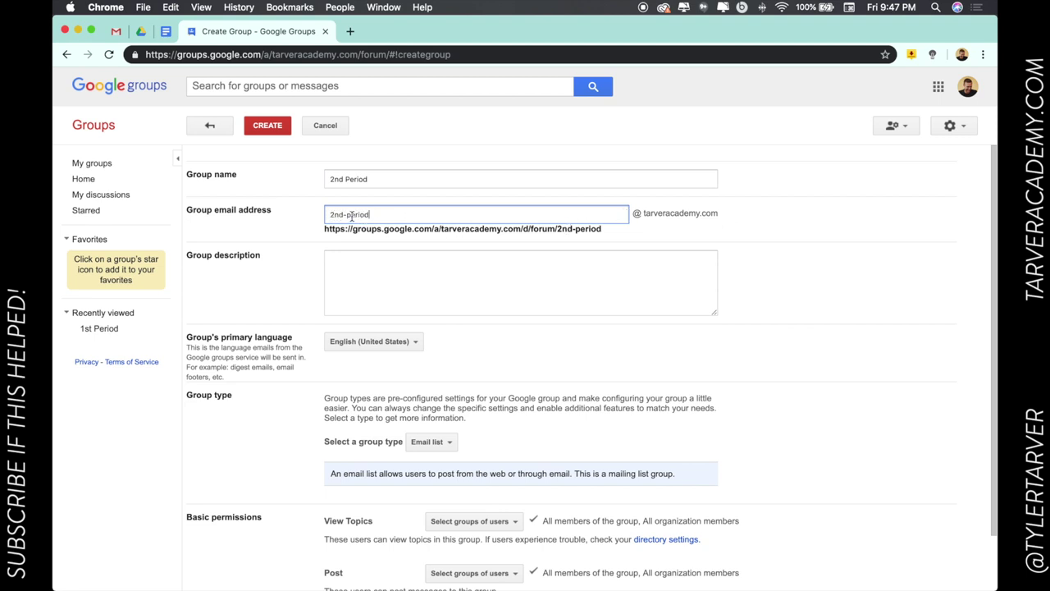
pyautogui.click(345, 215)
pyautogui.press('BackSpace')
pyautogui.press('BackSpace')
pyautogui.click(373, 215)
pyautogui.press('BackSpace')
pyautogui.press('BackSpace')
pyautogui.press('BackSpace')
pyautogui.press('BackSpace')
pyautogui.press('BackSpace')
pyautogui.press('BackSpace')
pyautogui.press('BackSpace')
pyautogui.write('nd')
# Give the group the description '2nd period geometry class'.
pyautogui.click(336, 275)
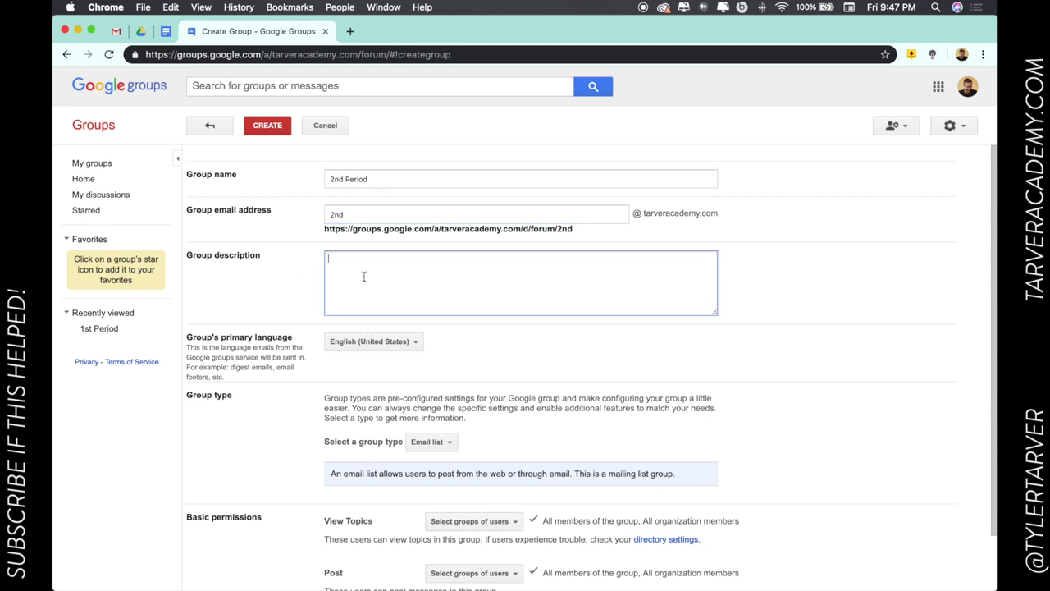
pyautogui.write('2nd period ')
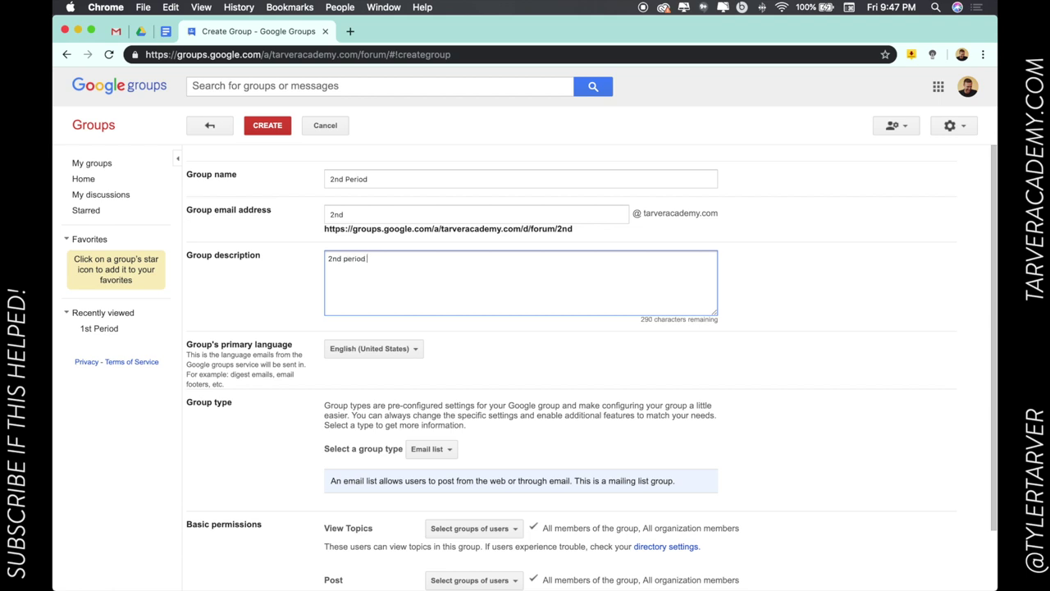
pyautogui.write('geometry class')
pyautogui.click(349, 338)
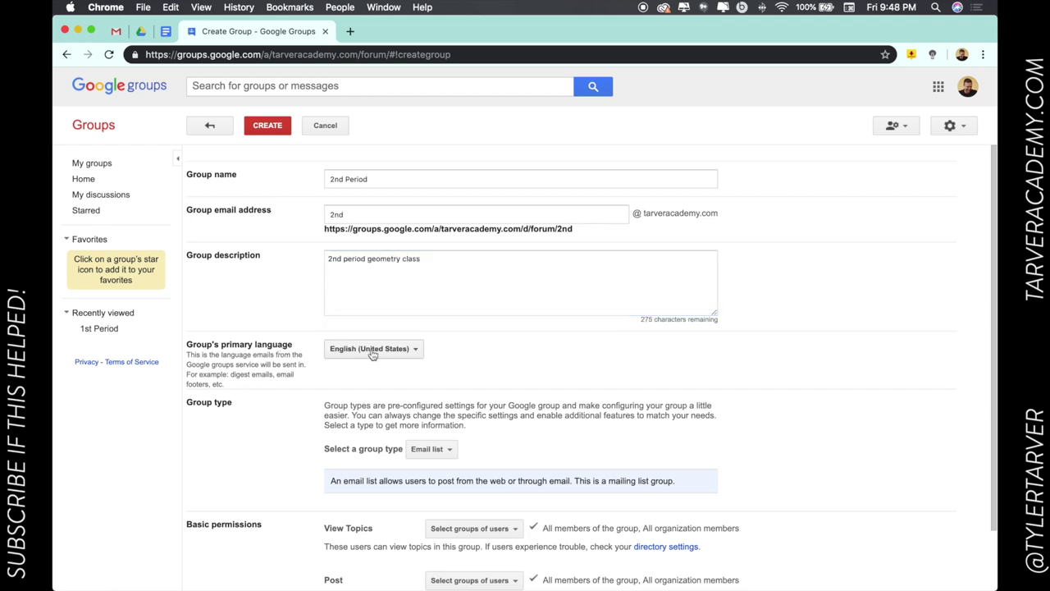
pyautogui.scroll(-3, 377, 357)
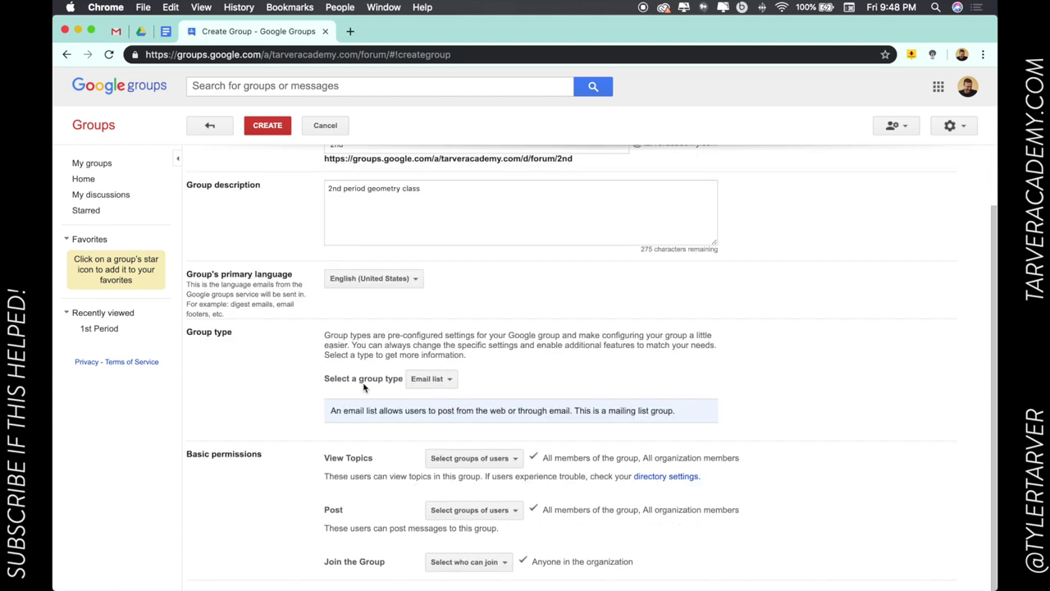
# Keep Email list as the group type and leave the view-topics permission unchanged.
pyautogui.click(435, 380)
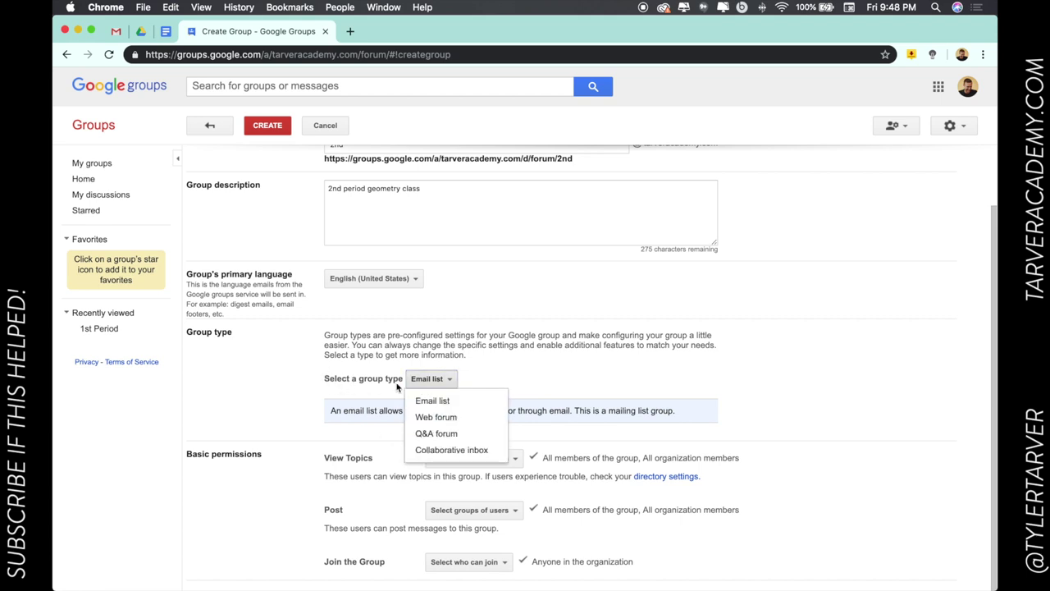
pyautogui.click(431, 400)
pyautogui.scroll(-1, 369, 422)
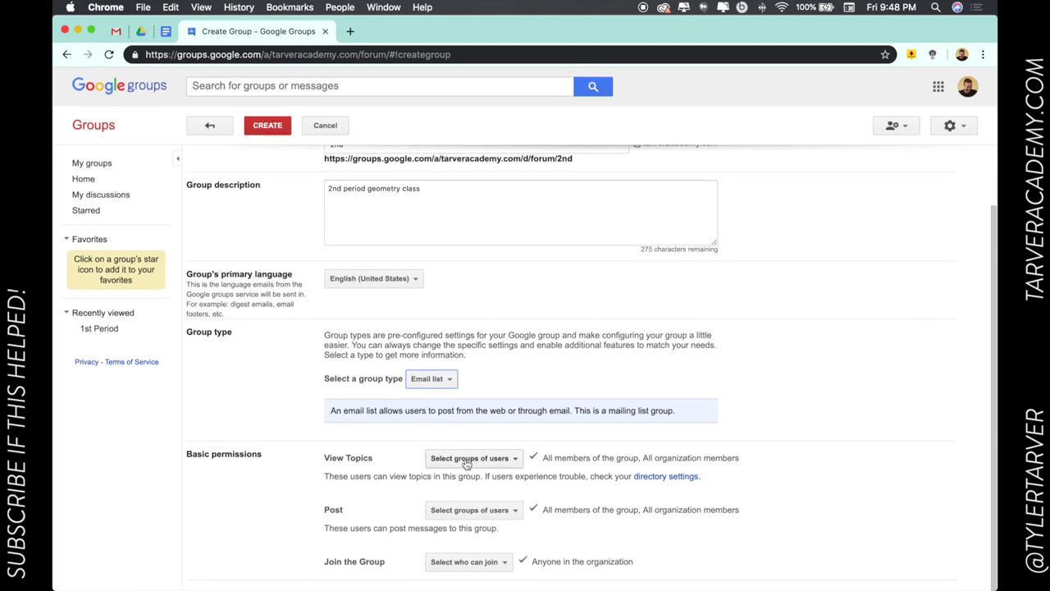
pyautogui.click(507, 460)
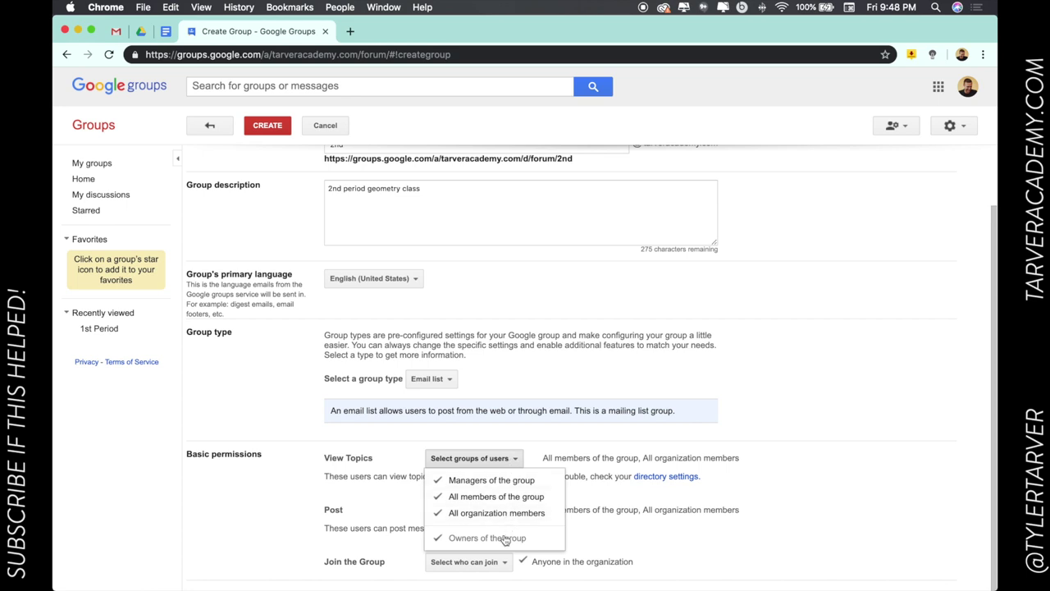
pyautogui.click(371, 462)
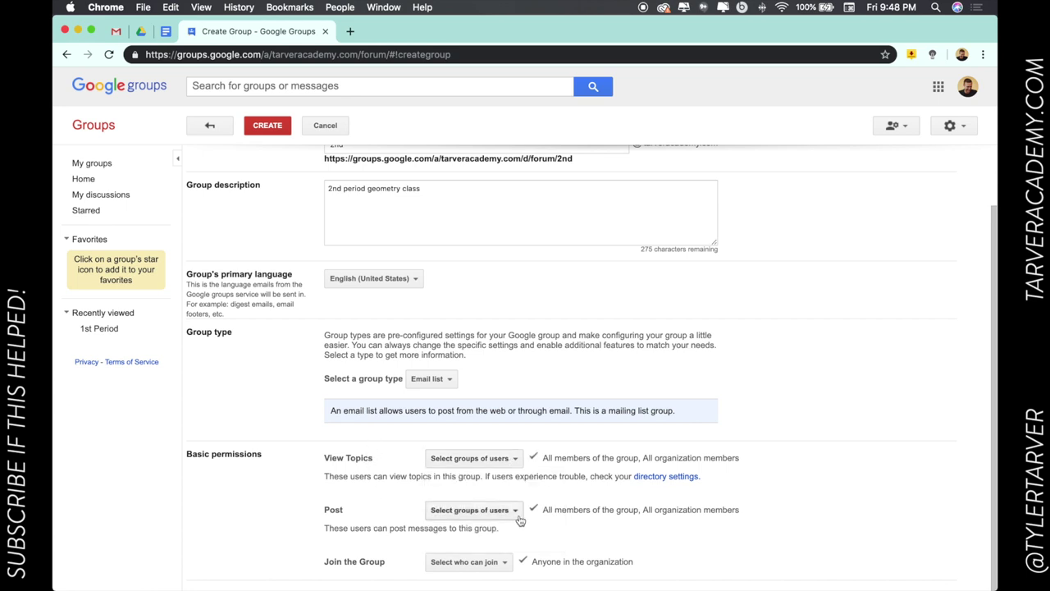
# Restrict joining to only invited users and create the 2nd Period group.
pyautogui.scroll(-1, 484, 562)
pyautogui.click(493, 562)
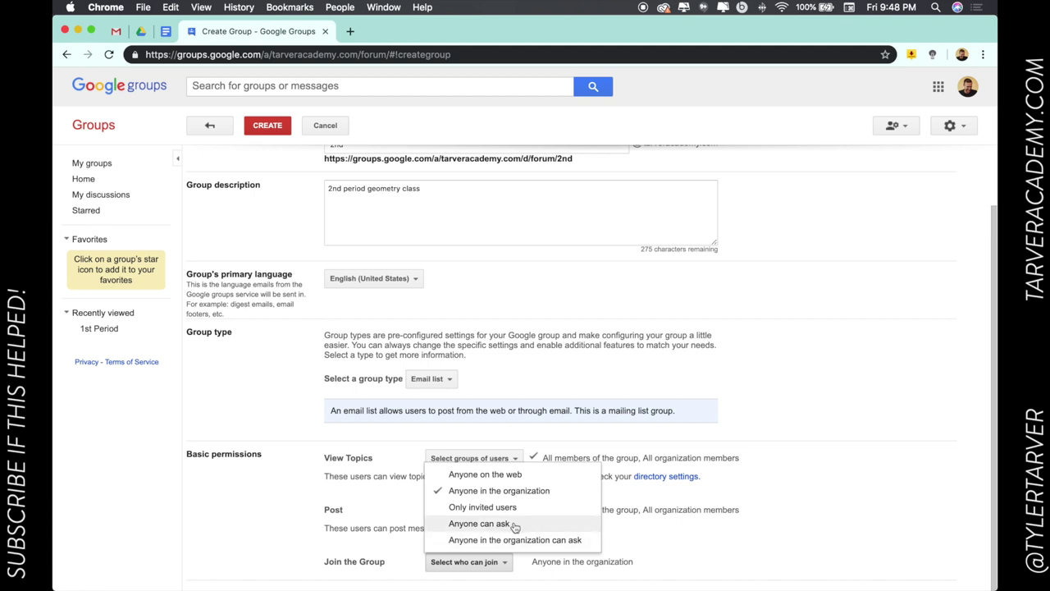
pyautogui.click(515, 507)
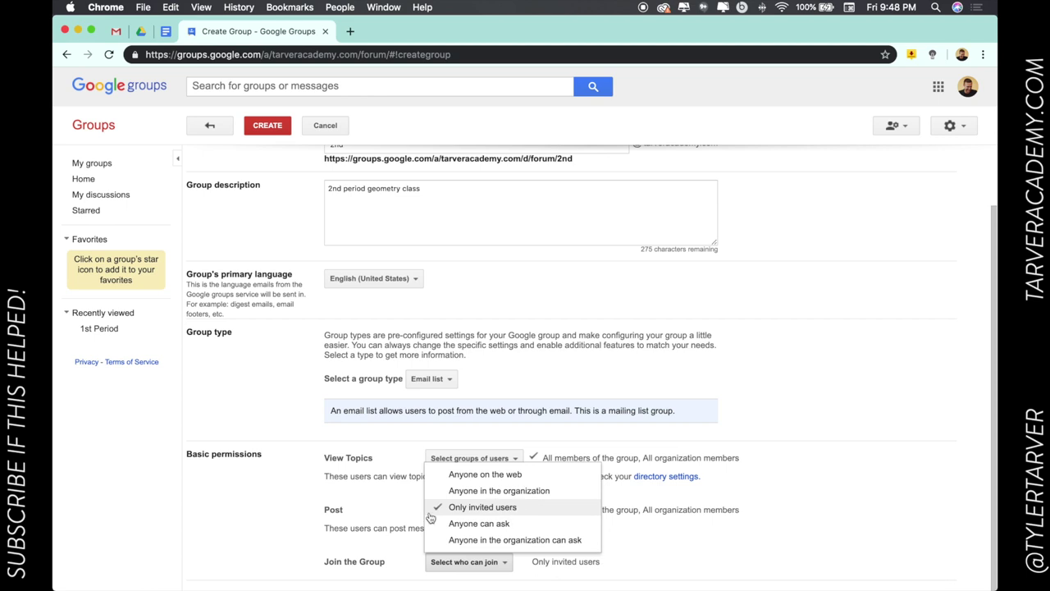
pyautogui.click(377, 518)
pyautogui.scroll(2, 406, 530)
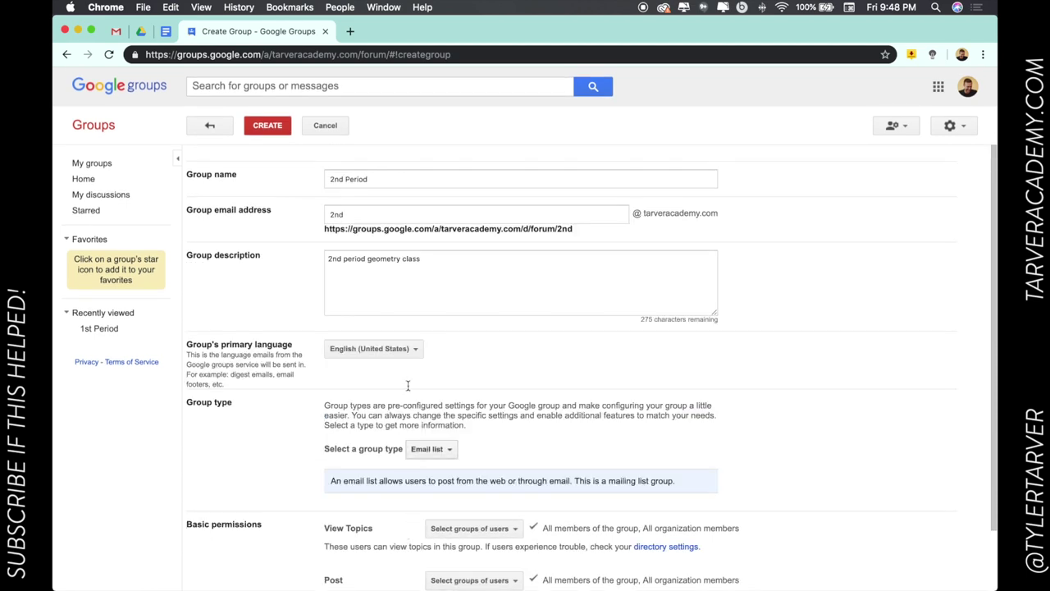
pyautogui.click(267, 127)
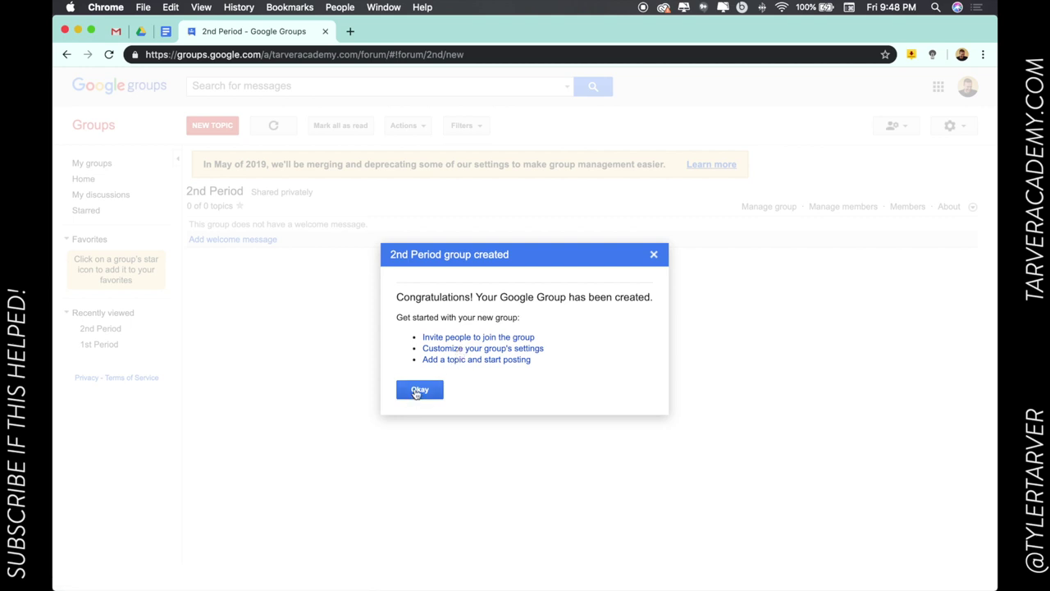
# Invite a suggested email address to the group with a short message and send it.
pyautogui.click(449, 340)
pyautogui.click(326, 179)
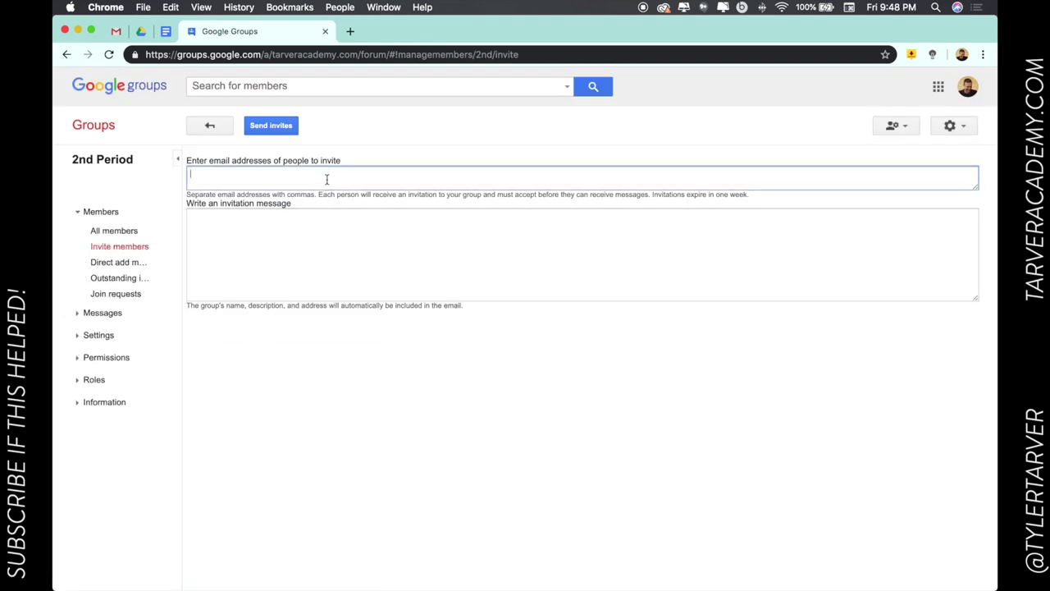
pyautogui.write('tyler')
pyautogui.press('Return')
pyautogui.click(289, 132)
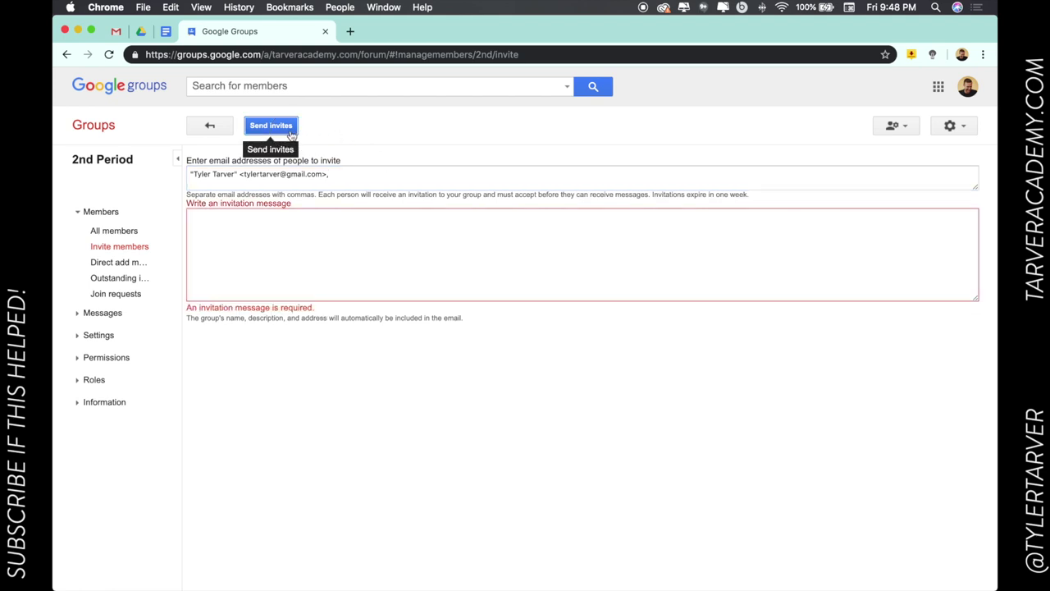
pyautogui.click(290, 218)
pyautogui.write('I')
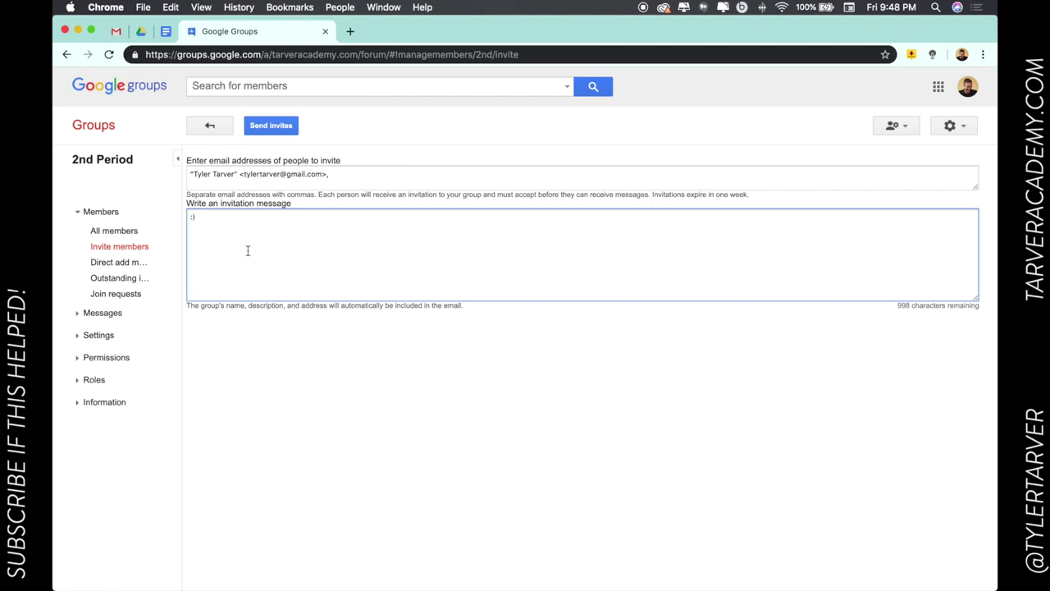
pyautogui.click(266, 126)
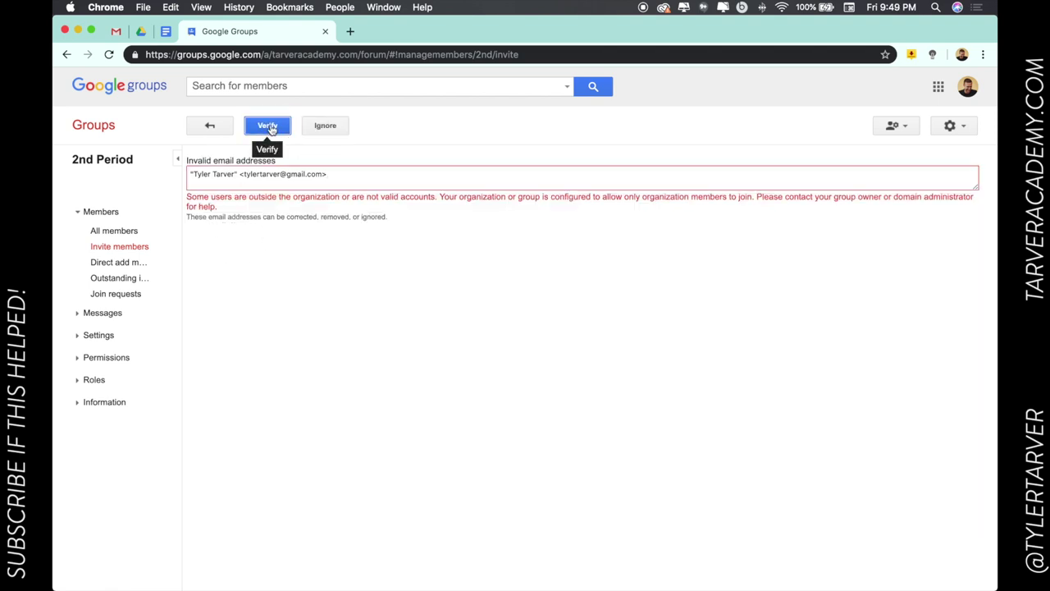
# Skip the rejected invitee address and open the 2nd Period group page.
pyautogui.click(272, 129)
pyautogui.click(212, 126)
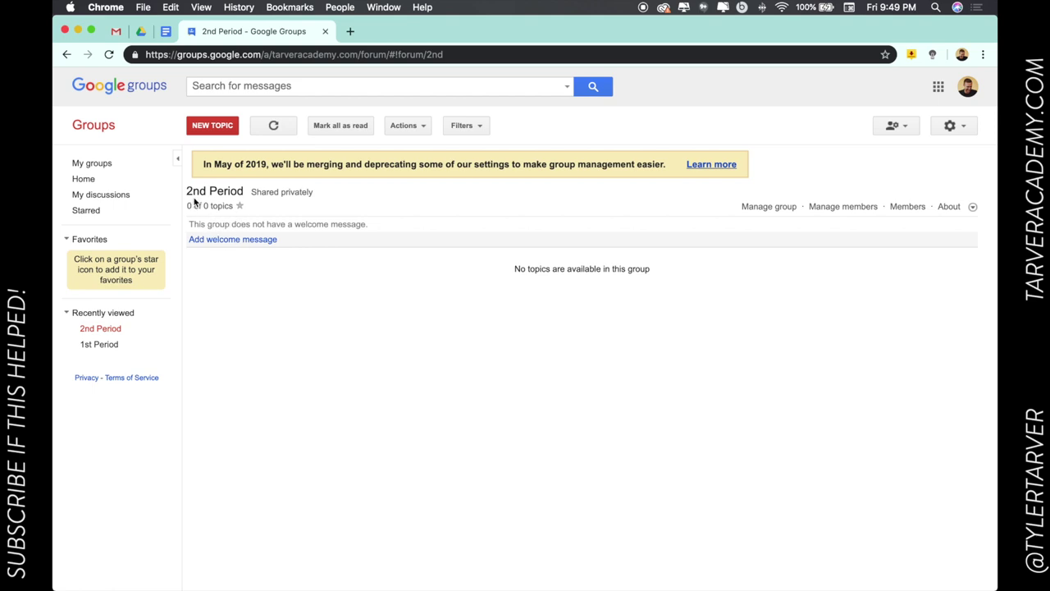
pyautogui.click(117, 346)
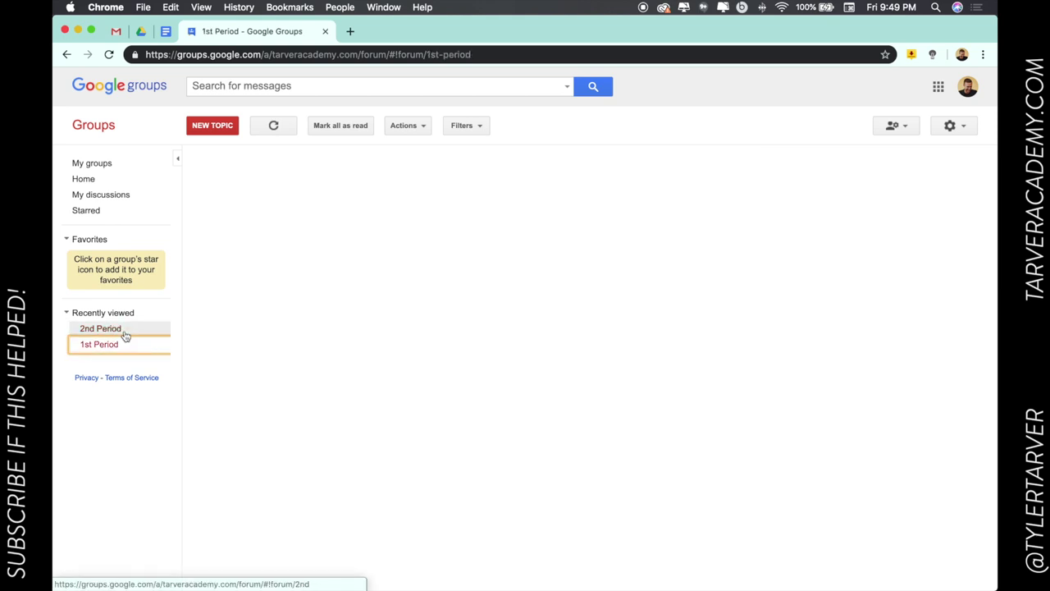
pyautogui.click(123, 331)
# In Gmail, change the draft's recipient from 1st Period to the 2nd Period group.
pyautogui.click(116, 33)
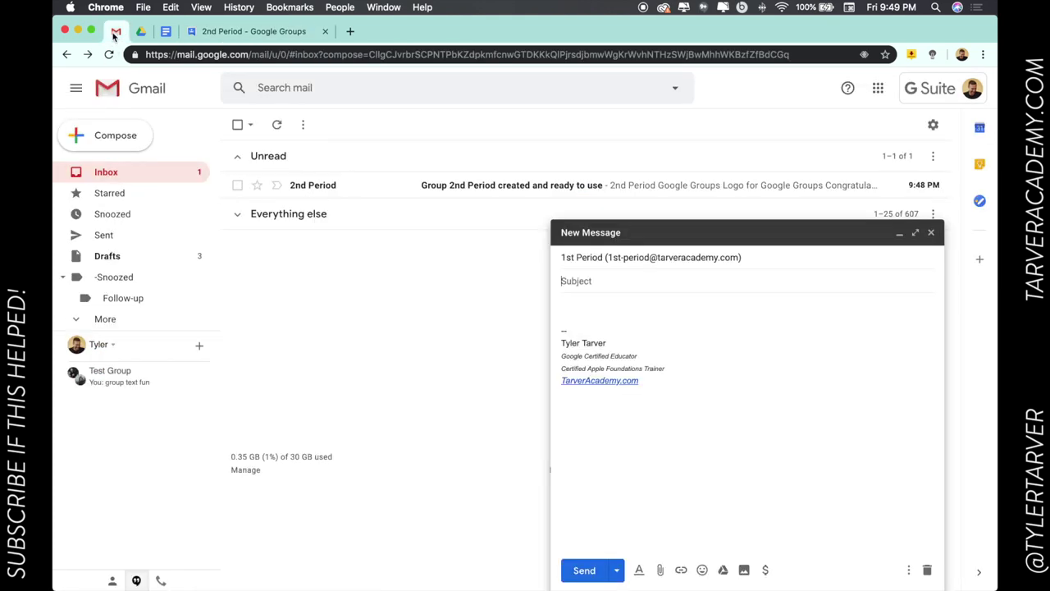
pyautogui.click(778, 253)
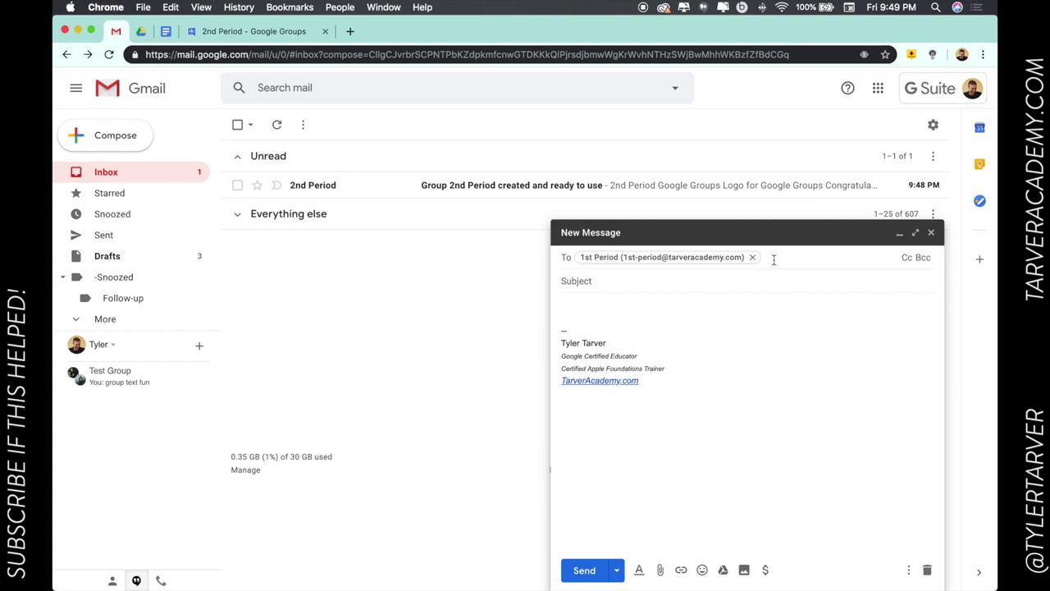
pyautogui.press('BackSpace')
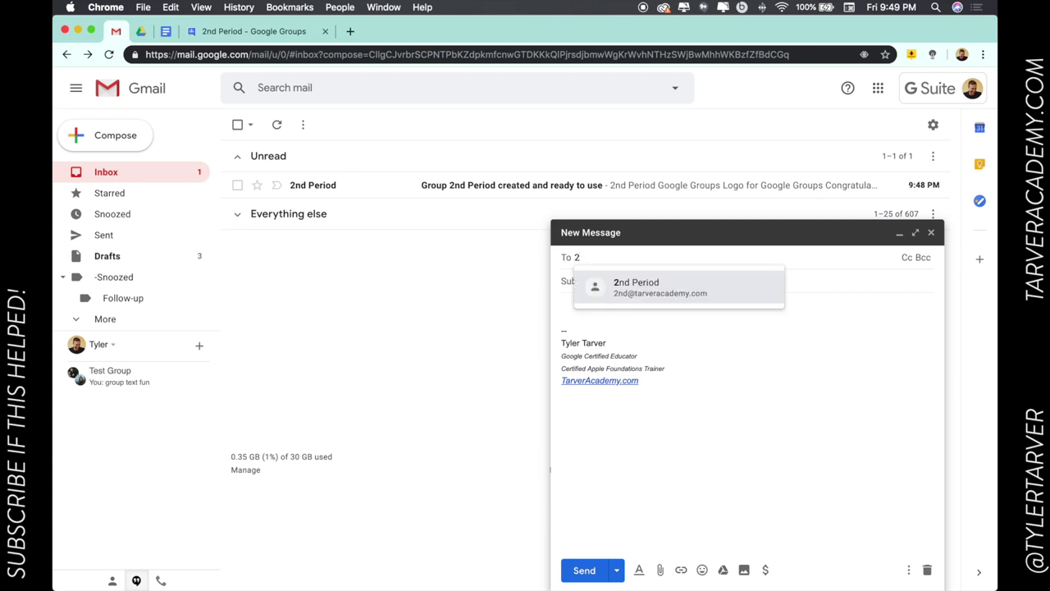
pyautogui.click(726, 297)
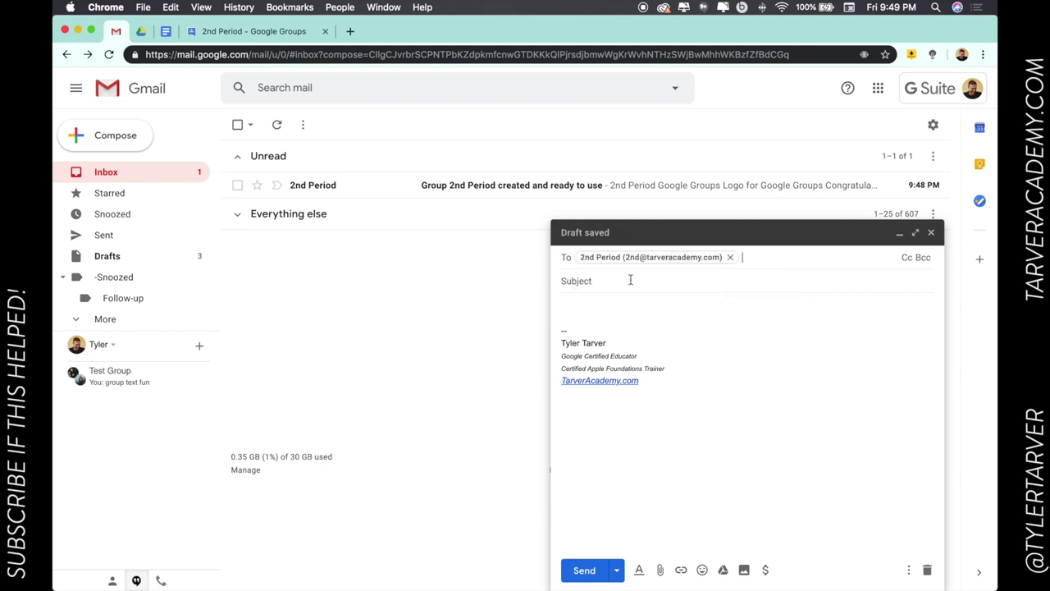
# Close the draft and read the 2nd Period group-created email.
pyautogui.click(932, 234)
pyautogui.click(418, 187)
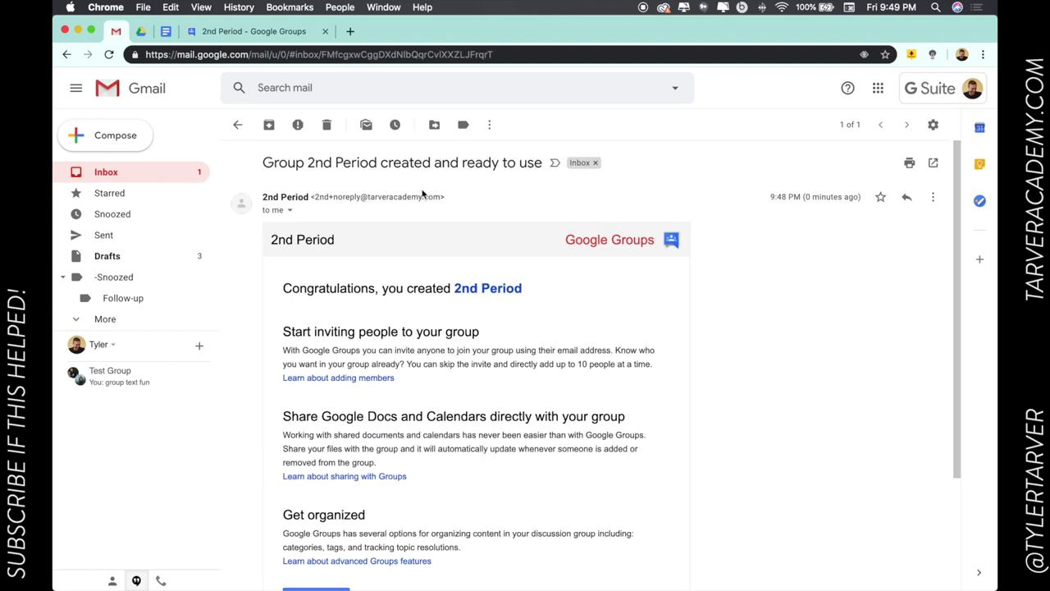
pyautogui.hscroll(-5, 414, 192)
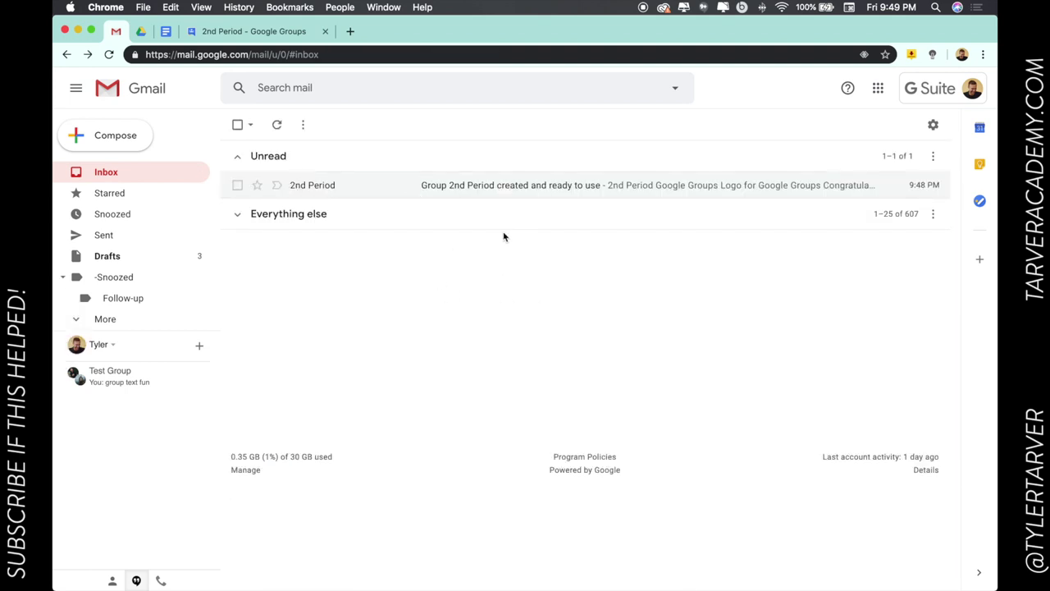